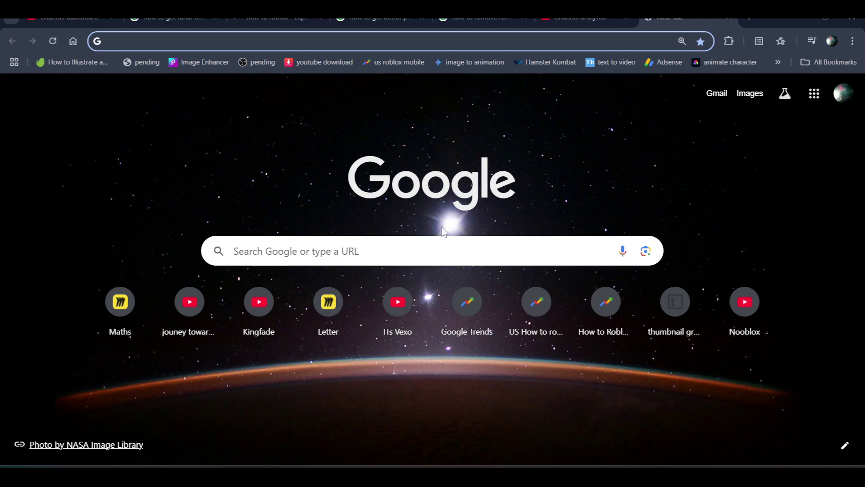
pyautogui.write('rob')
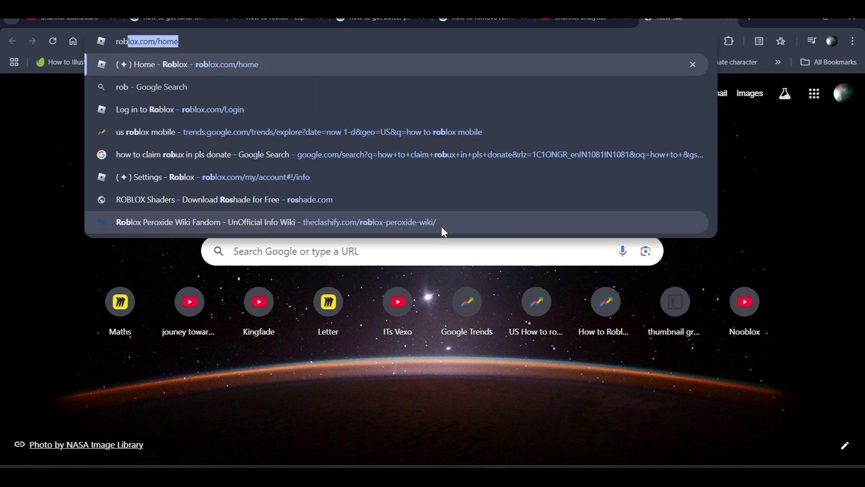
pyautogui.write('lox')
# Load the Roblox home page by entering 'roblox' in Chrome's address bar
pyautogui.press('Return')
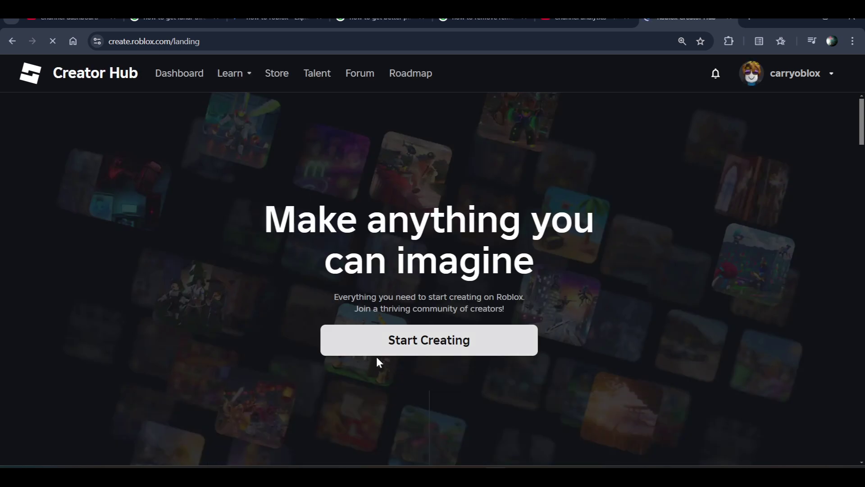
# Choose Start Creating, declining the Roblox Studio launch and dismissing its checking overlay
pyautogui.click(399, 340)
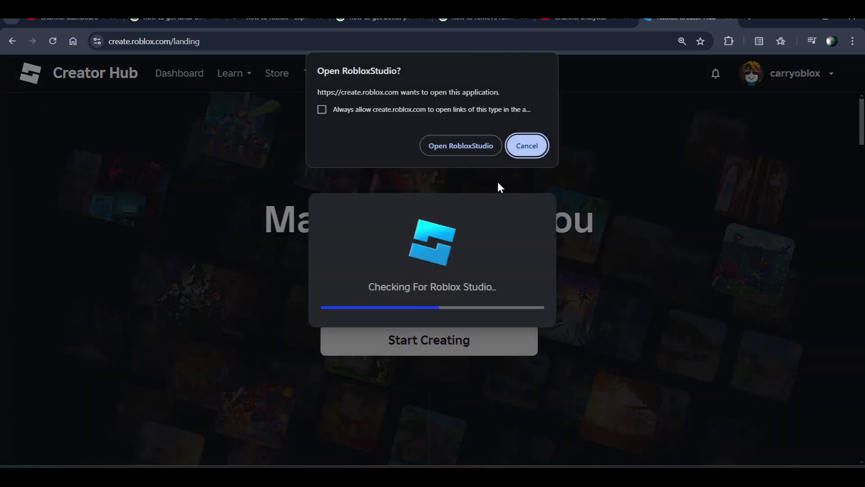
pyautogui.click(520, 142)
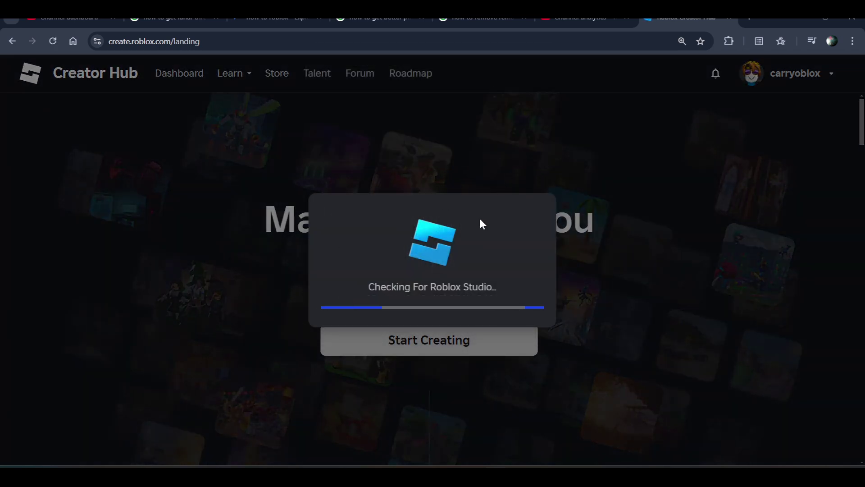
pyautogui.click(537, 200)
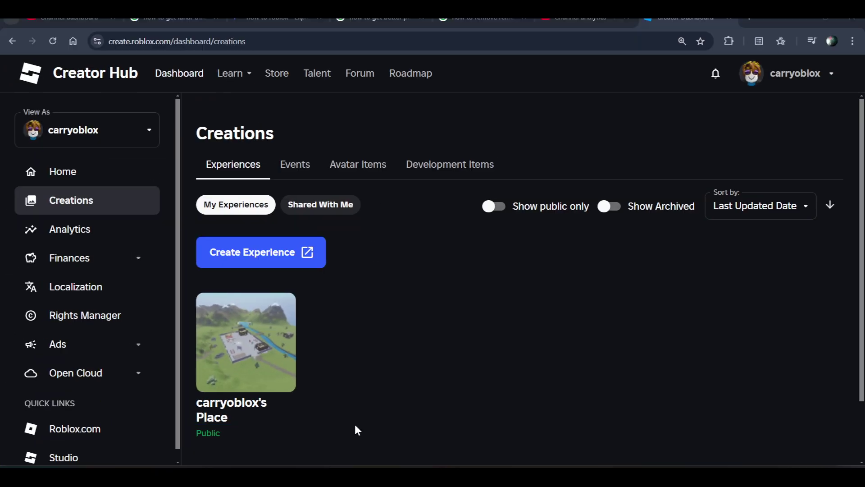
# Open carryoblox's Place and go to its Monetization > Passes page
pyautogui.click(271, 337)
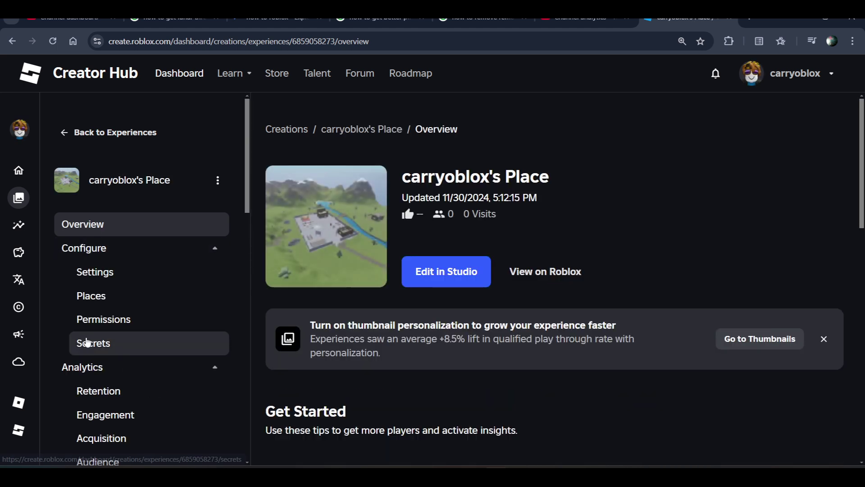
pyautogui.scroll(-4, 95, 270)
pyautogui.scroll(-2, 88, 324)
pyautogui.scroll(-2, 86, 341)
pyautogui.scroll(5, 88, 339)
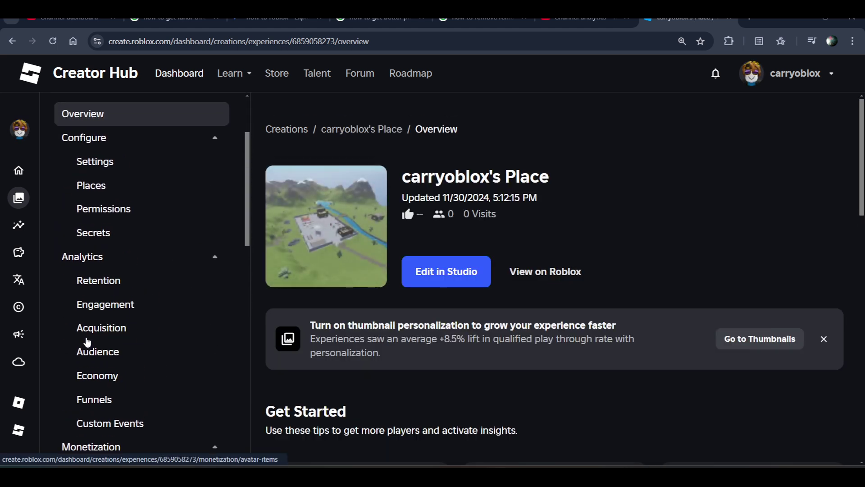
pyautogui.scroll(1, 108, 155)
pyautogui.scroll(-4, 108, 150)
pyautogui.scroll(-2, 108, 151)
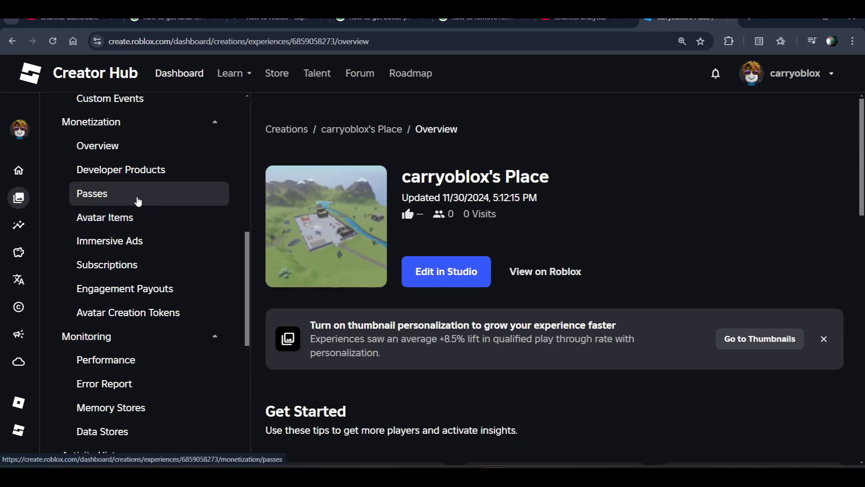
pyautogui.click(137, 200)
pyautogui.scroll(-1, 408, 338)
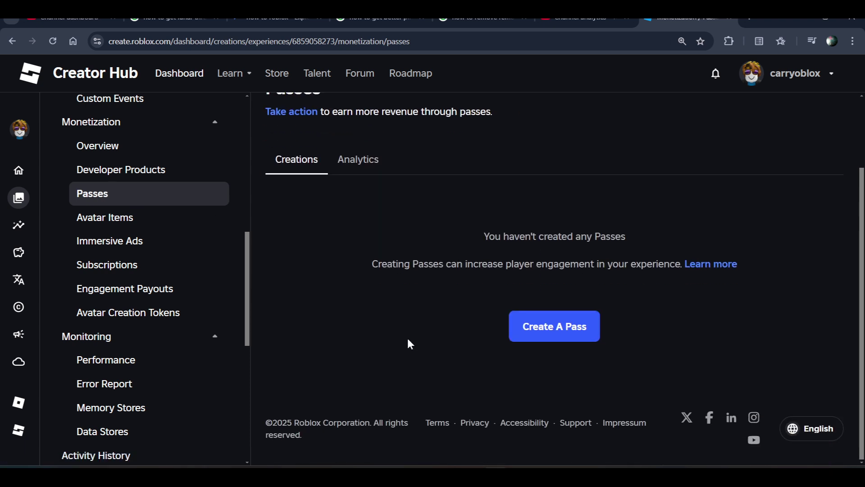
# Create pass 'FirstPass' with the description 'This is just for Demo'
pyautogui.click(566, 331)
pyautogui.scroll(-1, 439, 367)
pyautogui.scroll(-1, 439, 367)
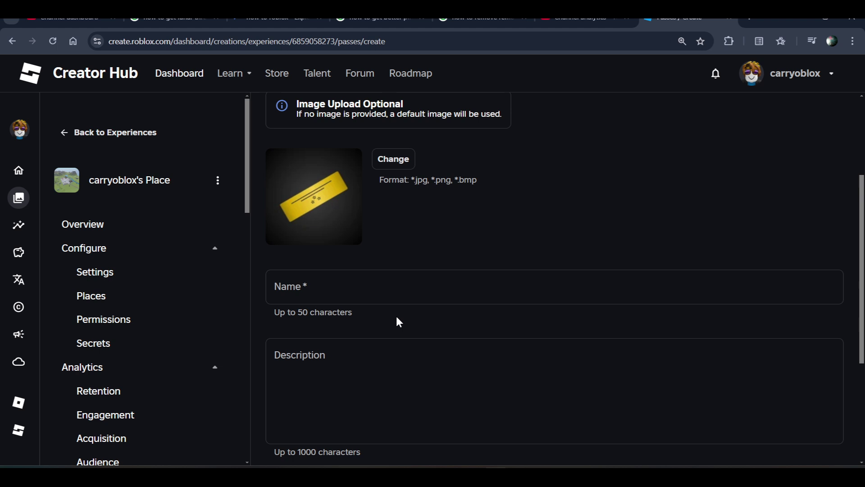
pyautogui.click(365, 289)
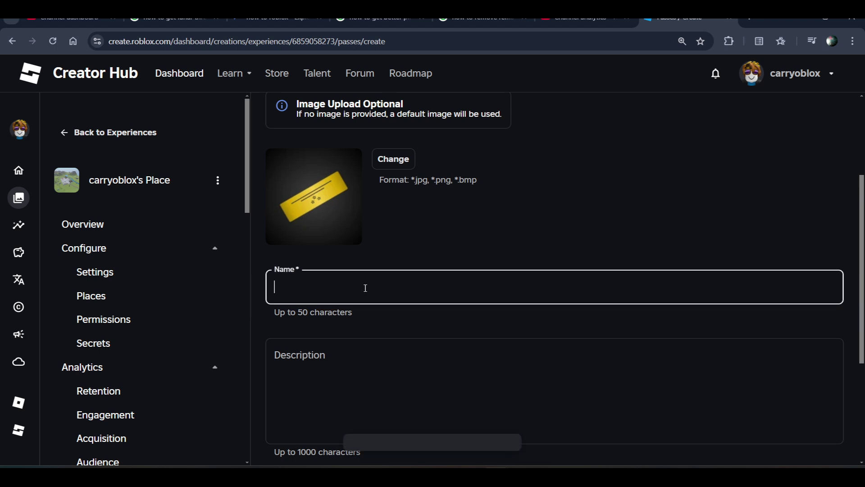
pyautogui.write('FirstP')
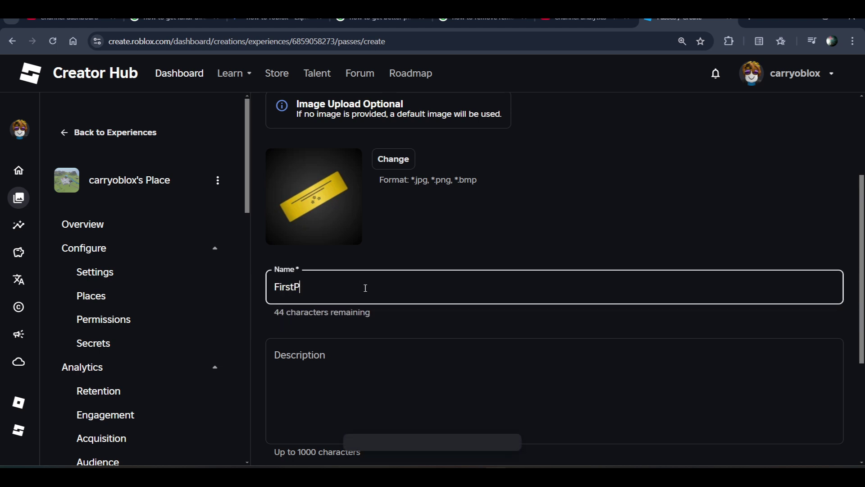
pyautogui.write('ass')
pyautogui.click(347, 356)
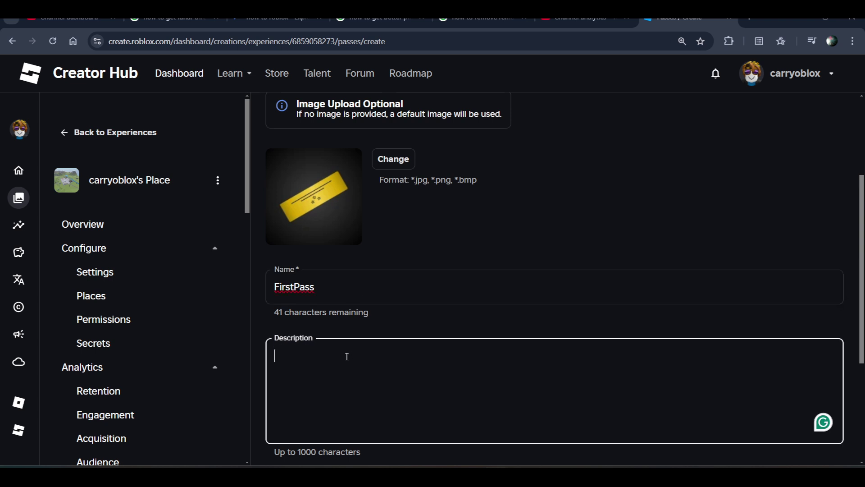
pyautogui.write('This is just for Demo')
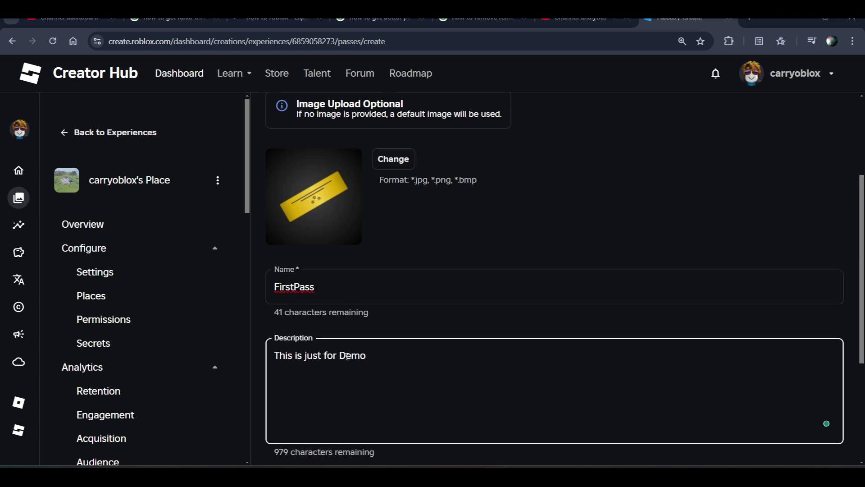
pyautogui.scroll(-3, 432, 304)
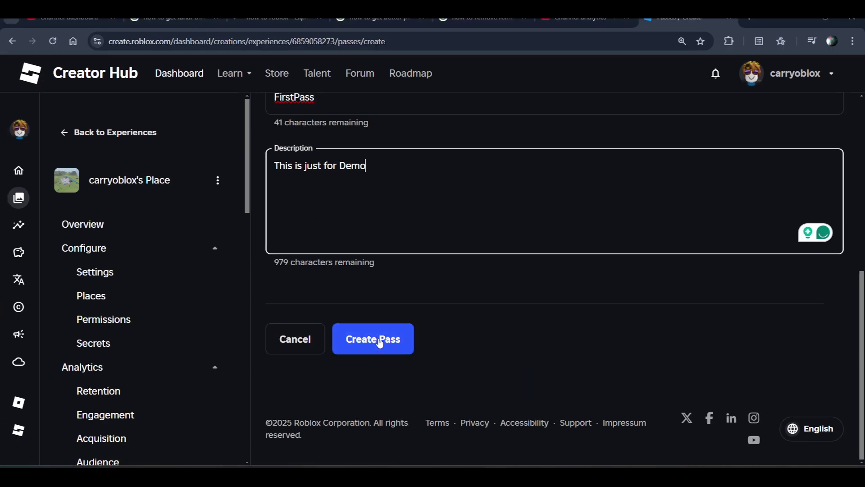
pyautogui.click(373, 325)
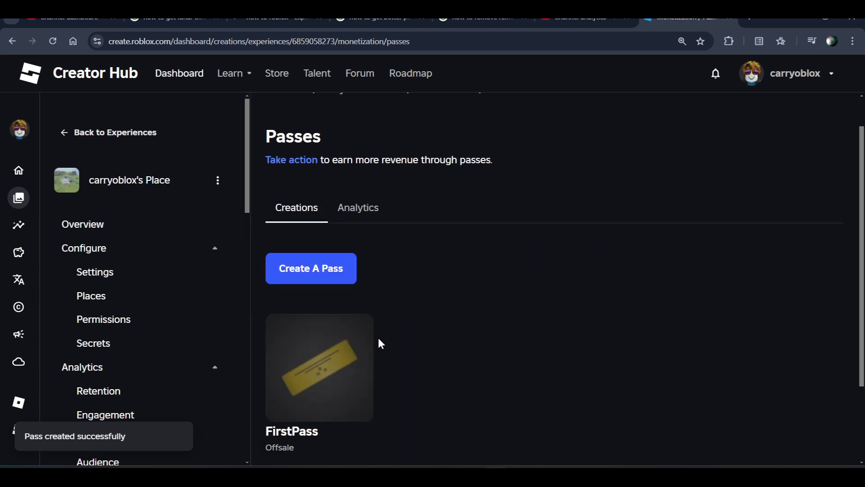
pyautogui.scroll(-3, 378, 343)
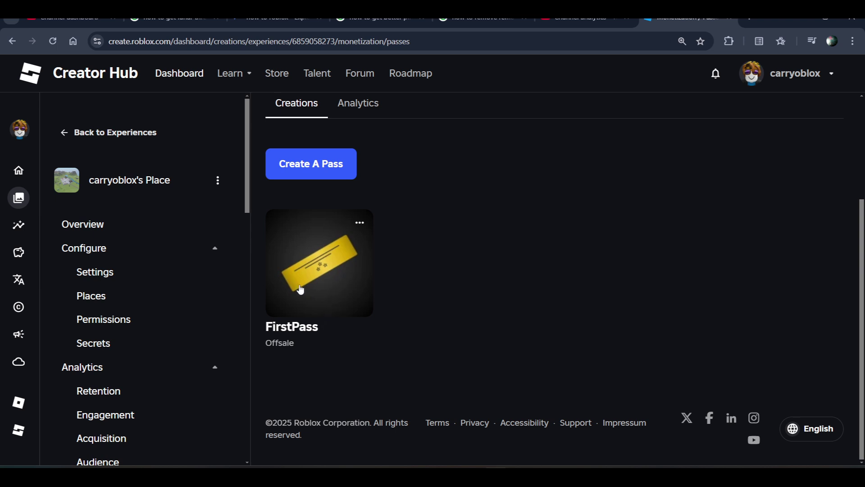
# Open the Basic Settings of the FirstPass card on the Passes page
pyautogui.click(321, 282)
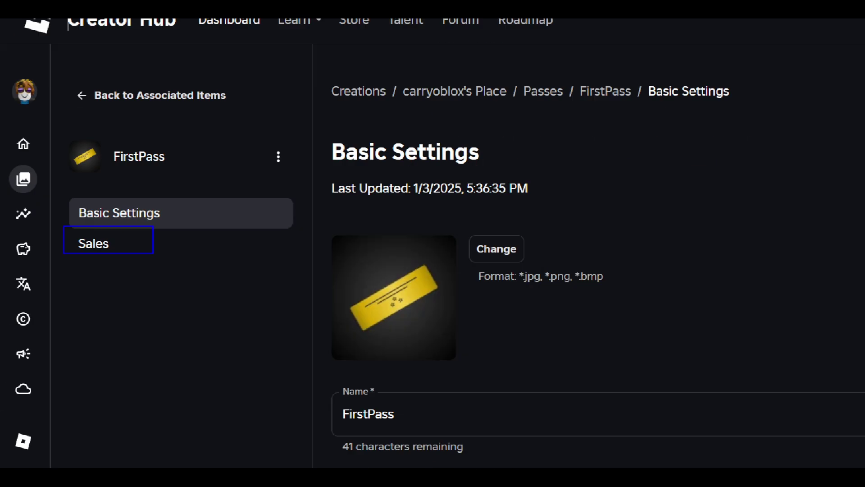
# Make FirstPass an item for sale at 100 Robux, save, and return to Associated Items
pyautogui.click(85, 250)
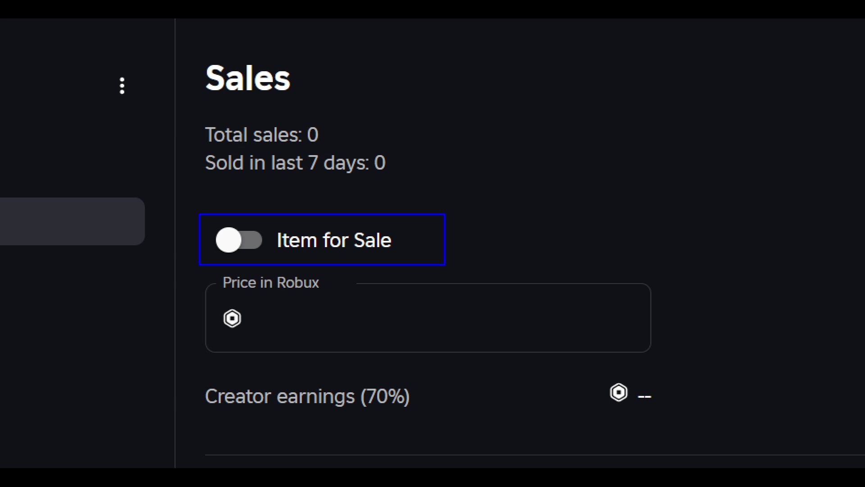
pyautogui.click(281, 260)
pyautogui.click(336, 297)
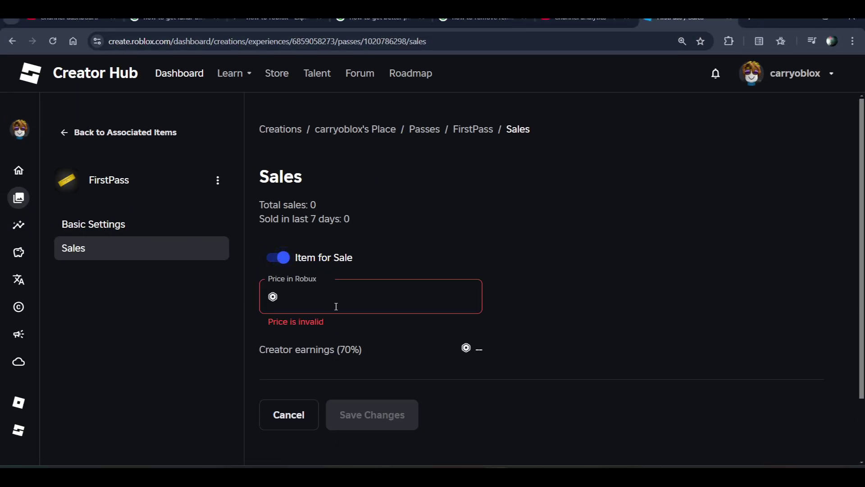
pyautogui.click(321, 296)
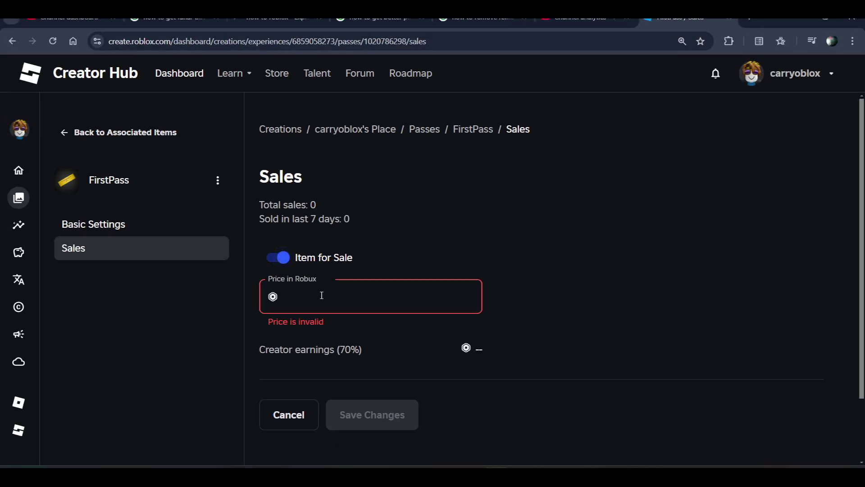
pyautogui.write('100')
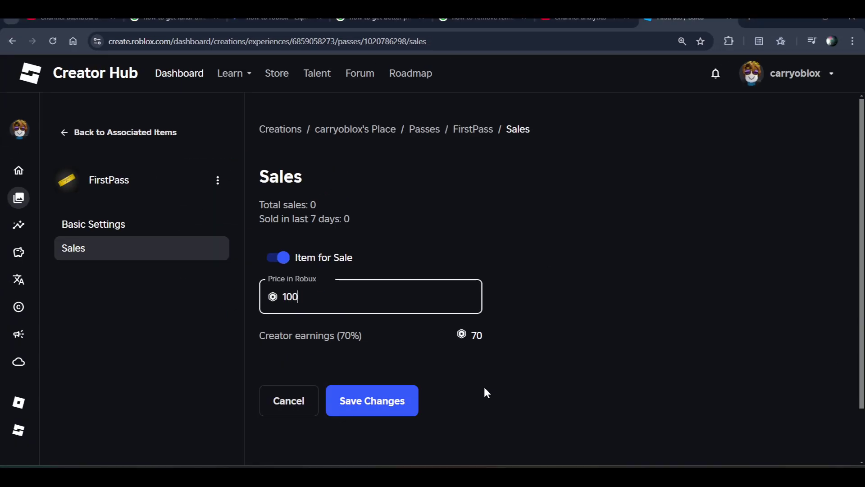
pyautogui.click(396, 400)
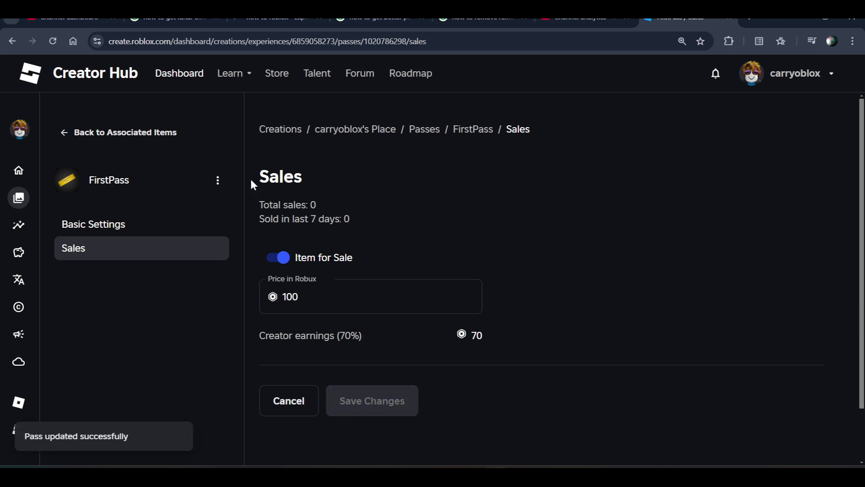
pyautogui.click(74, 132)
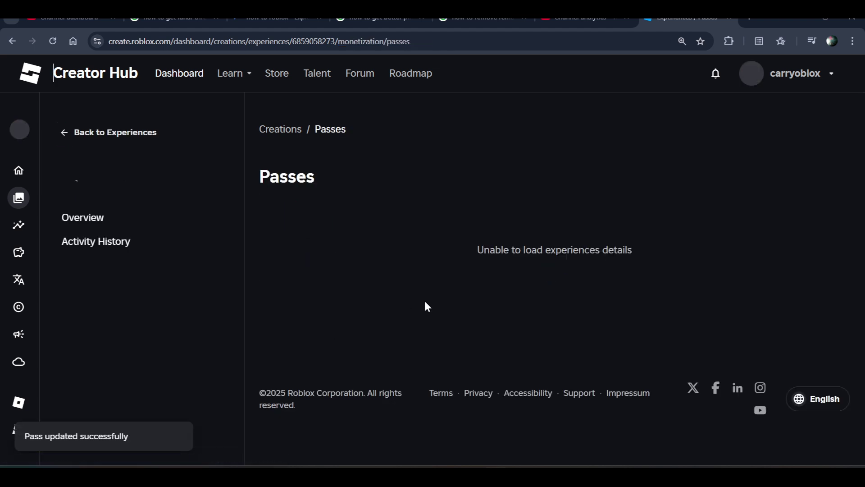
pyautogui.scroll(-2, 276, 298)
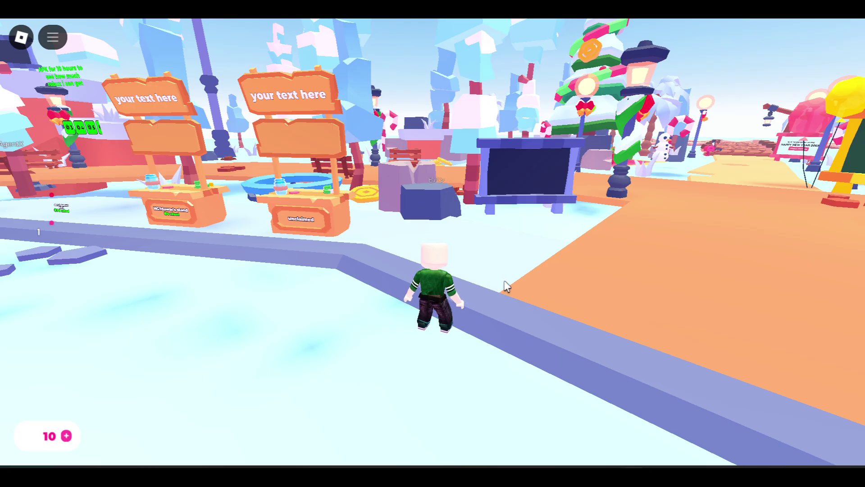
# Walk the avatar to an unclaimed PLS DONATE stand and claim it
pyautogui.press('Left')
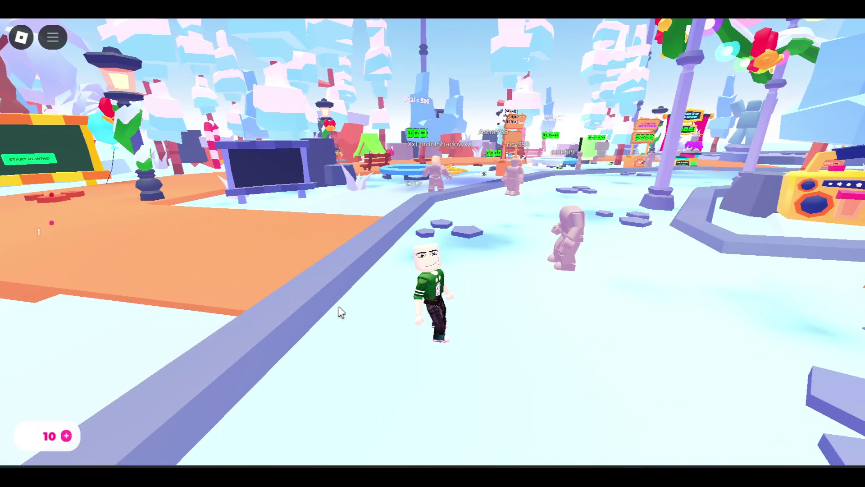
pyautogui.press('a')
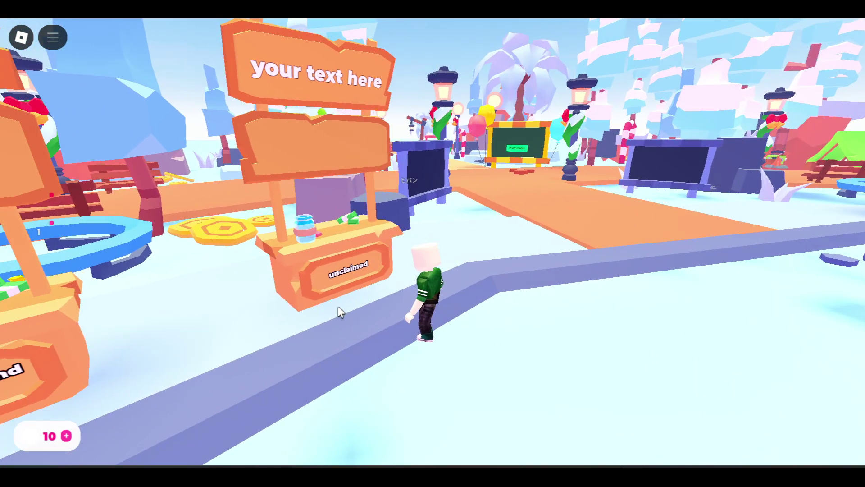
pyautogui.press('s')
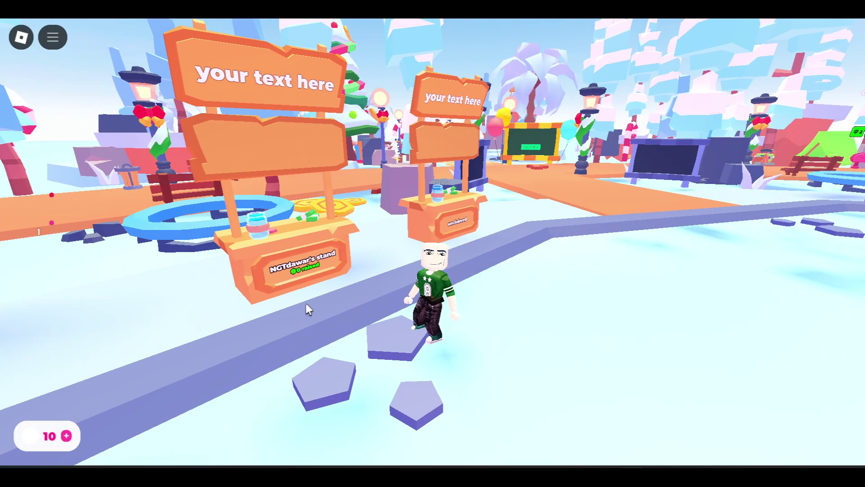
pyautogui.press('w')
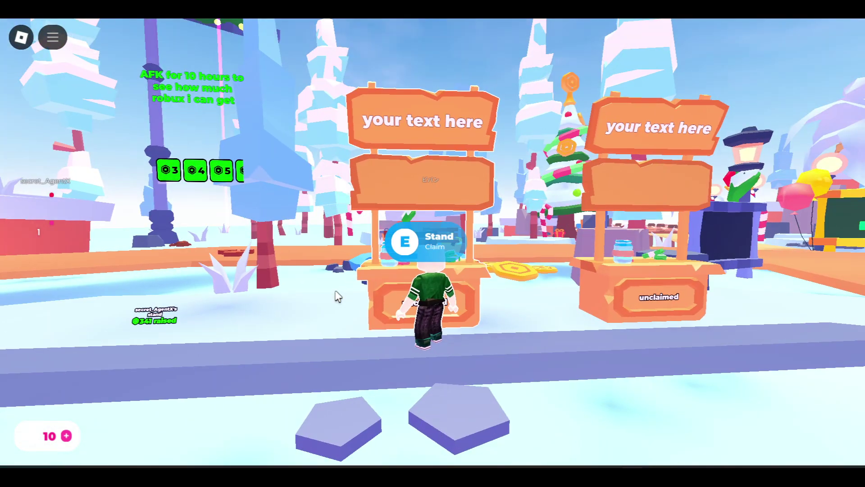
pyautogui.press('e')
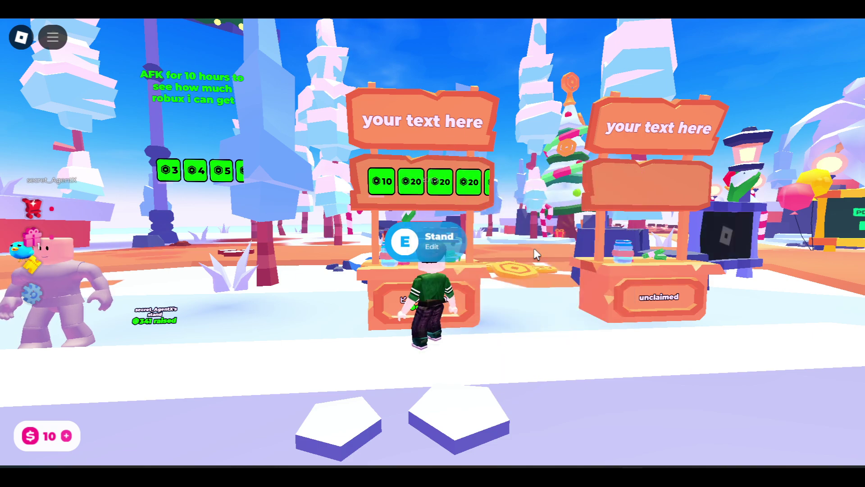
# Walk around the claimed stand to view its donation price buttons
pyautogui.moveTo(507, 270); pyautogui.dragTo(589, 262)
pyautogui.press('w')
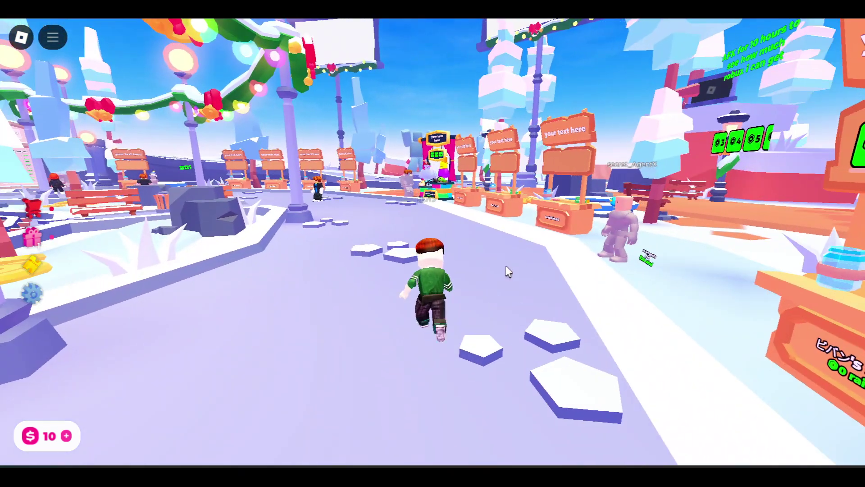
pyautogui.press('w')
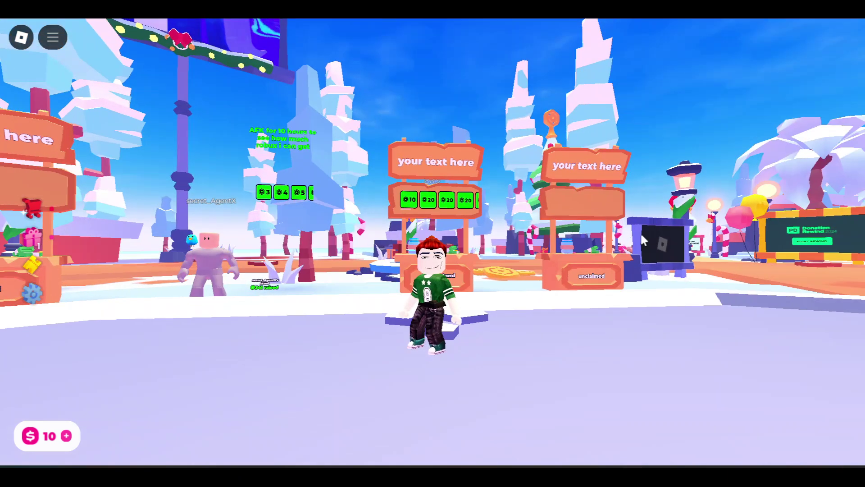
pyautogui.press('a')
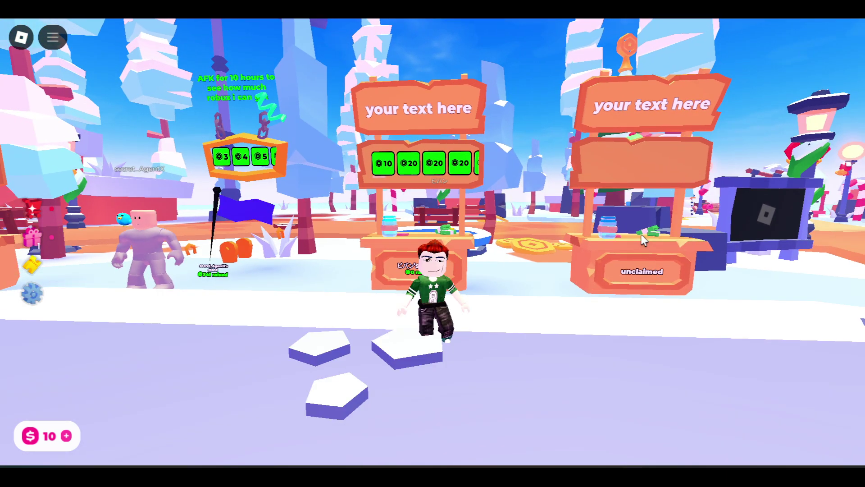